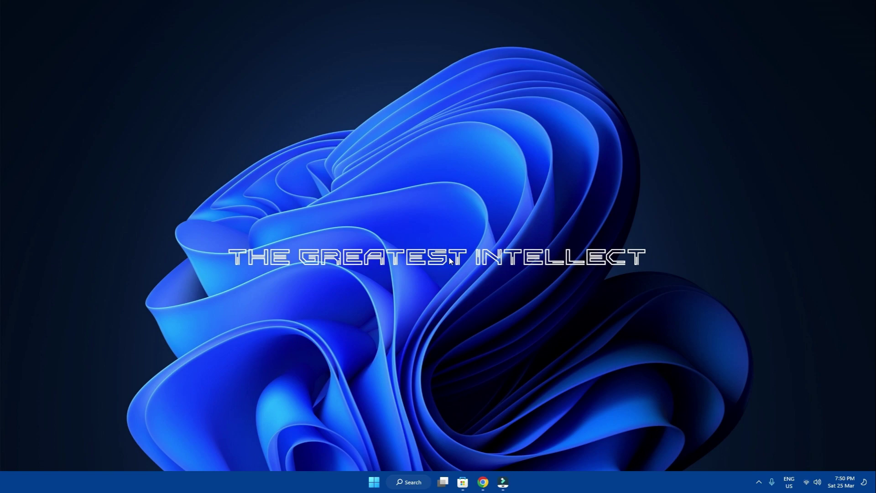
# Search the Microsoft Store for ITUNES and install iTunes.
pyautogui.click(462, 482)
pyautogui.click(307, 61)
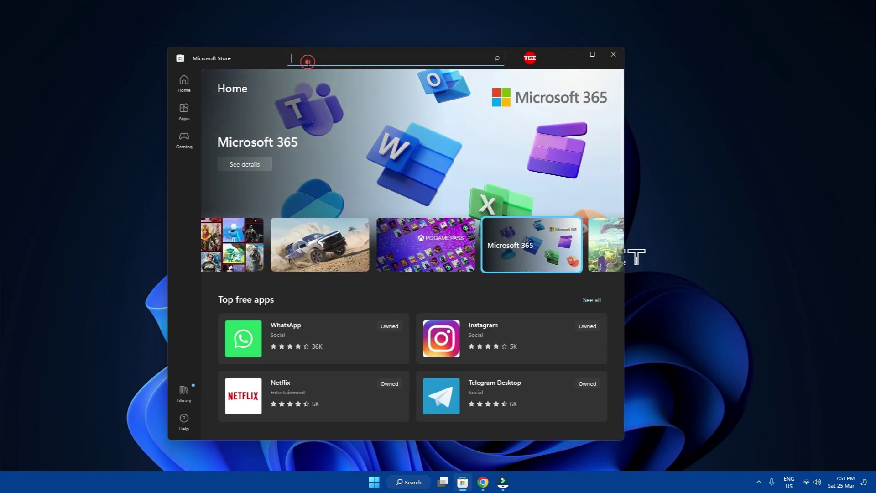
pyautogui.write('ITUNES')
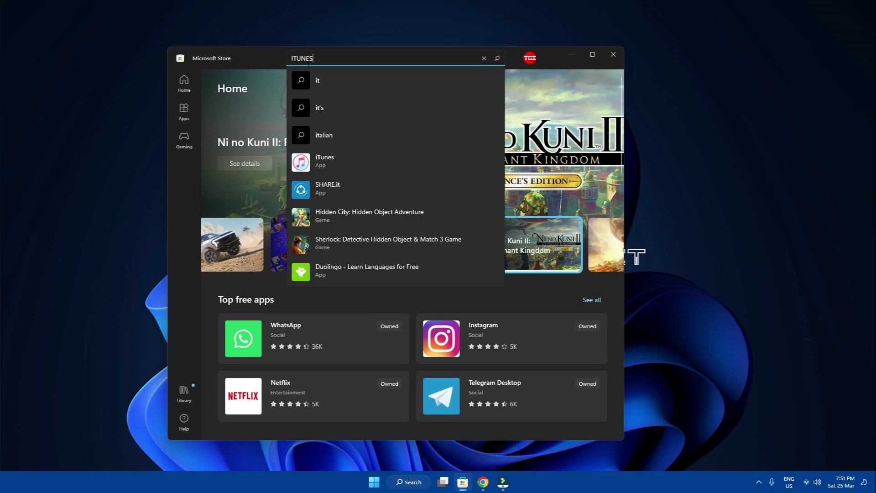
pyautogui.press('Return')
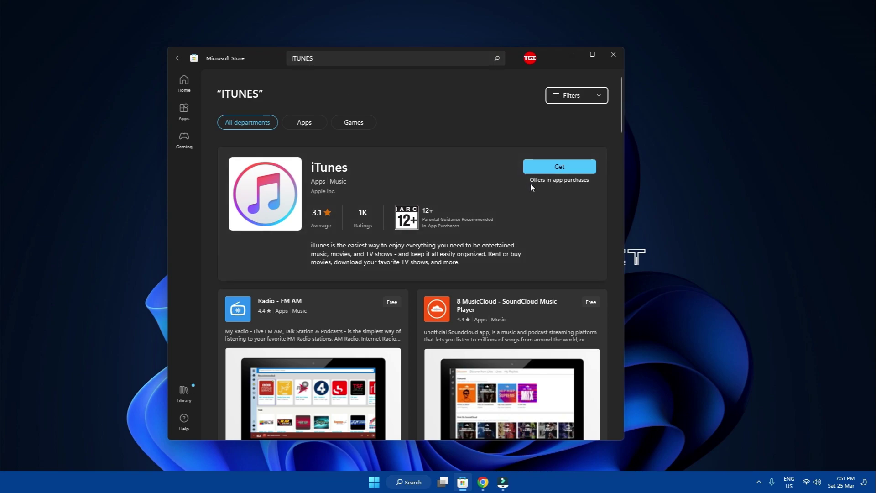
pyautogui.click(561, 173)
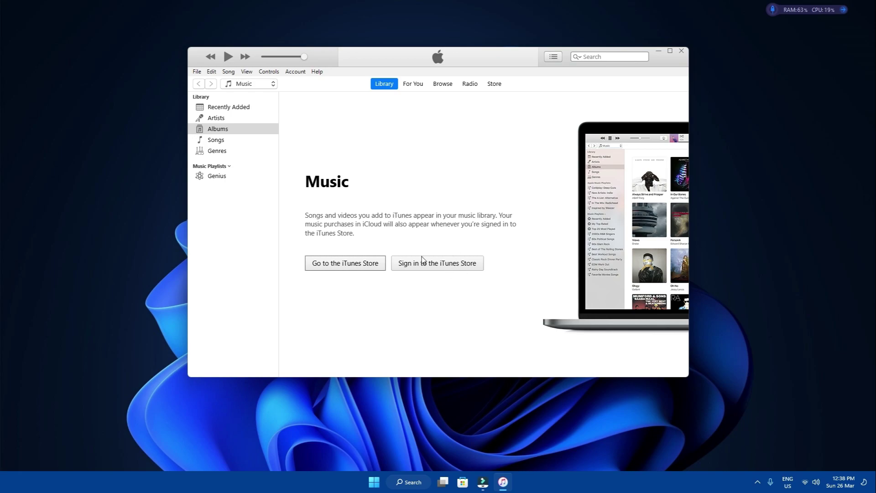
# Sign in to the iTunes Store with the Apple ID, password and verification code, then allow iPhone access.
pyautogui.click(447, 265)
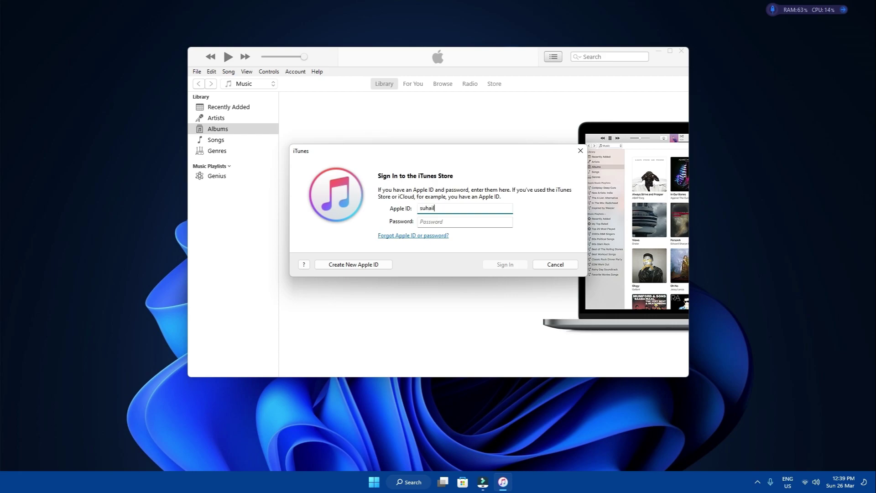
pyautogui.press('Tab')
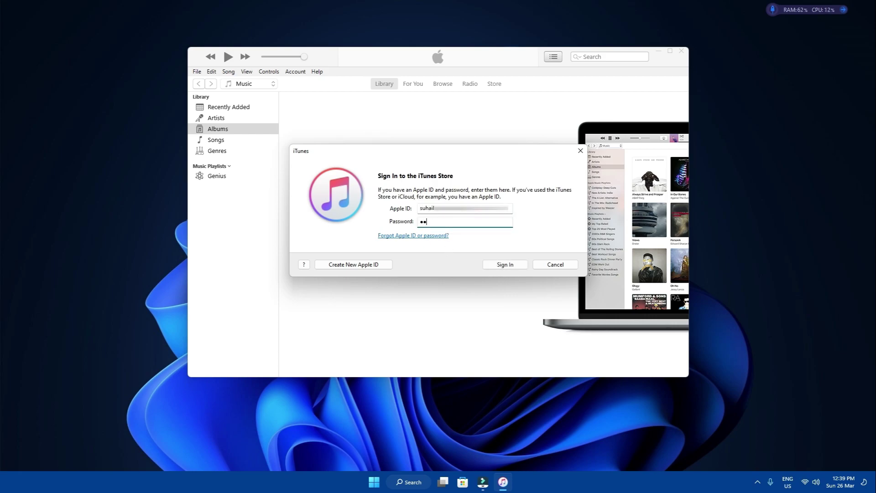
pyautogui.press('Return')
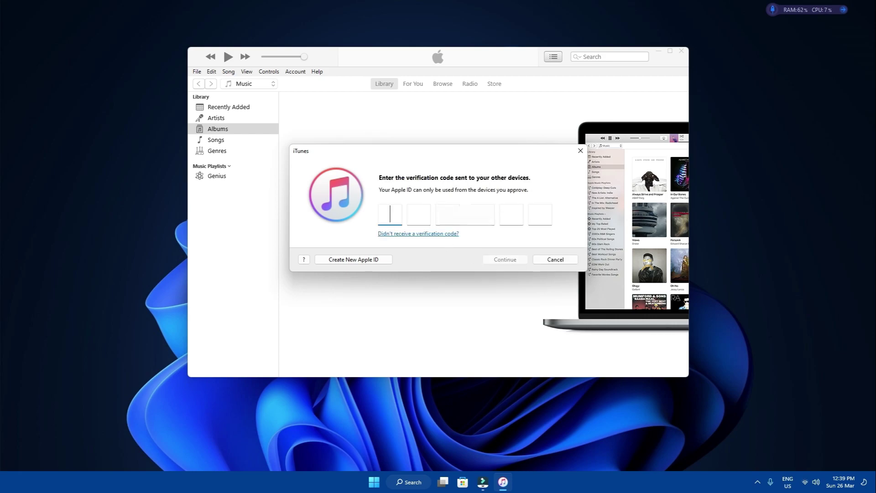
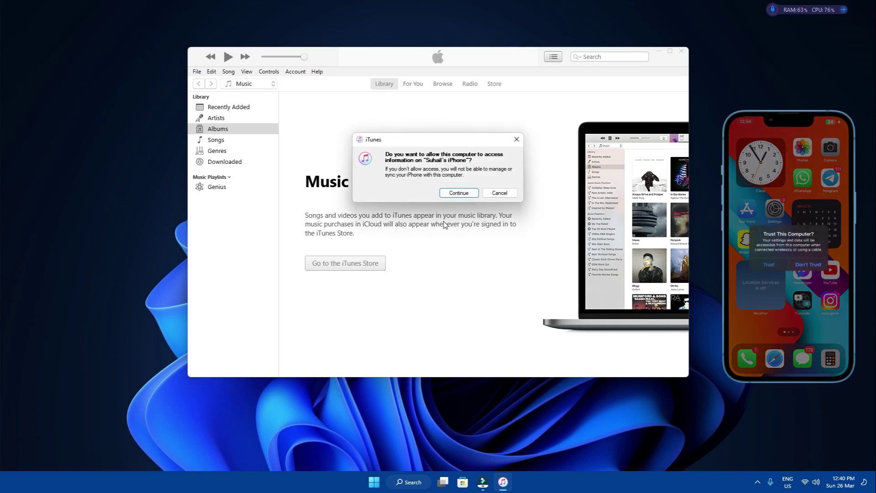
pyautogui.click(462, 193)
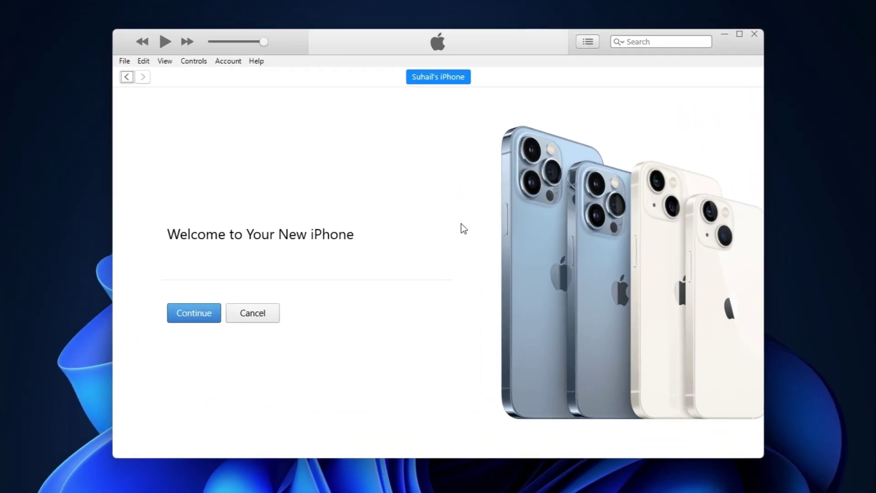
# Get past the new-iPhone welcome screens and bring up the iPhone XS Max Summary page.
pyautogui.click(200, 313)
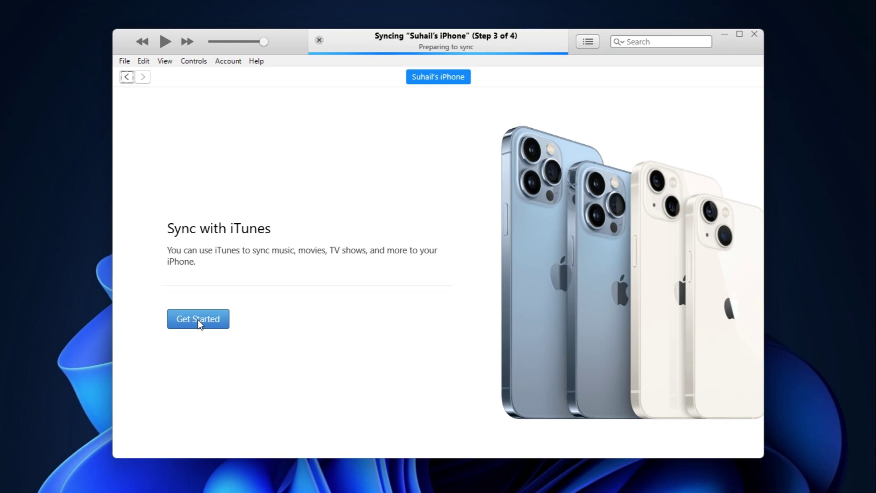
pyautogui.click(199, 321)
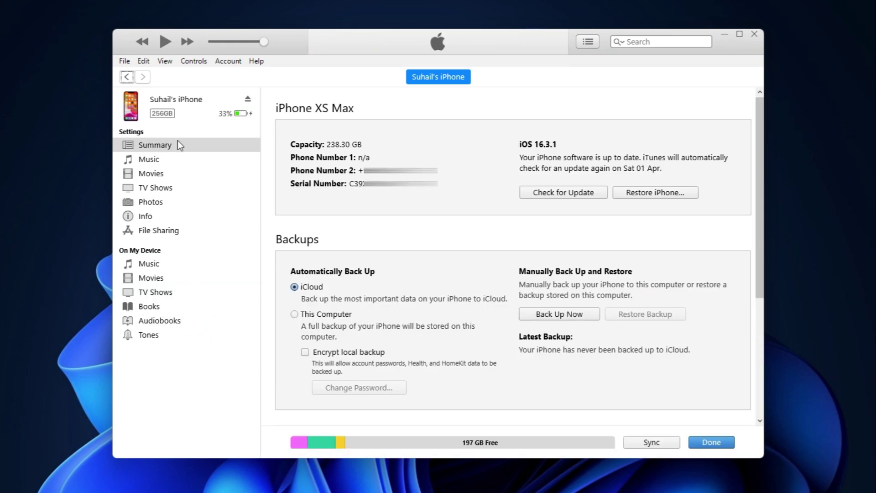
pyautogui.click(128, 78)
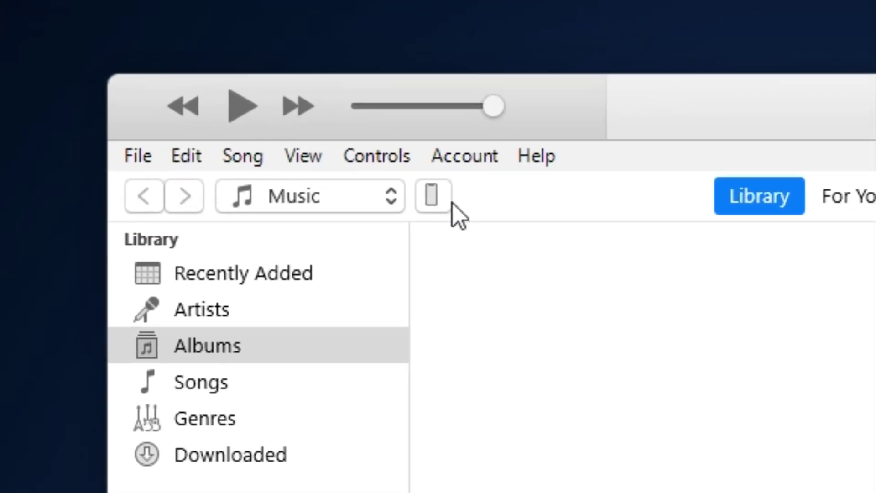
pyautogui.click(431, 195)
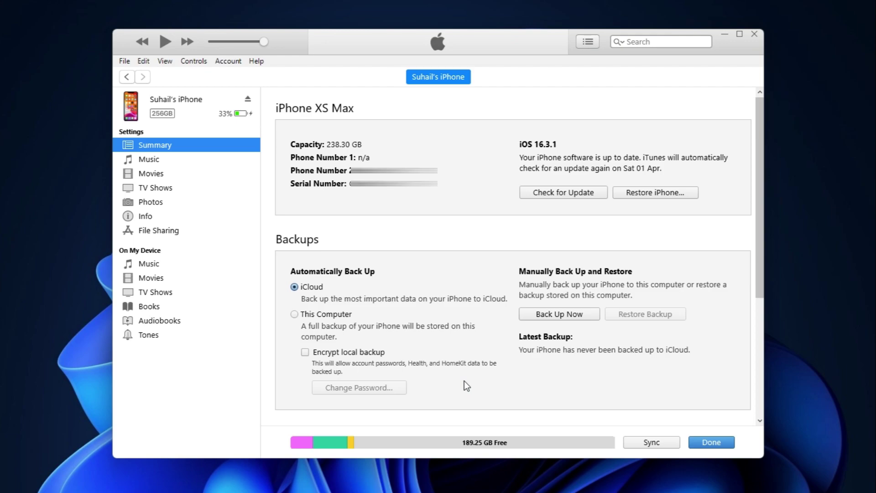
# Set automatic backups to This Computer and tick Encrypt local backup.
pyautogui.click(294, 314)
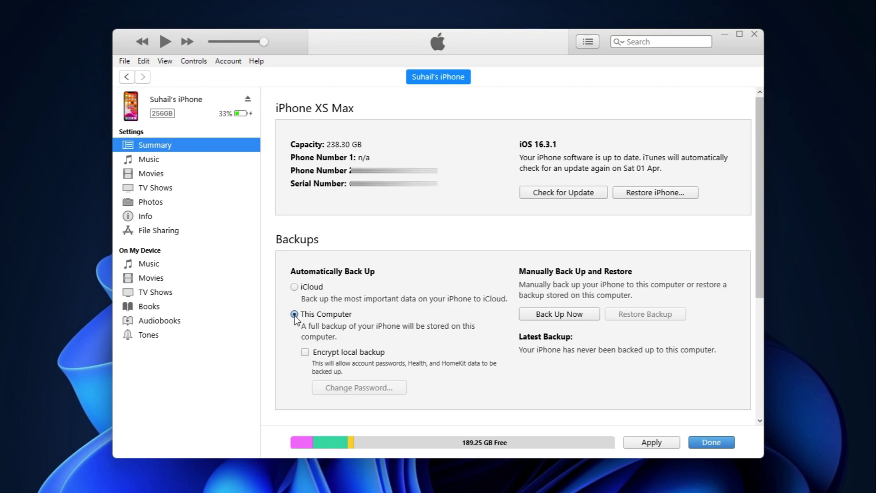
pyautogui.click(305, 352)
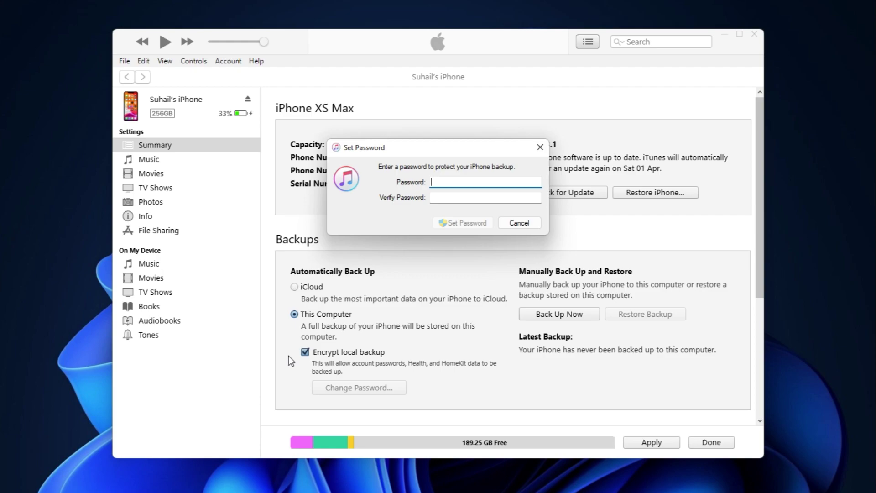
# Cancel the backup password, start a Back Up Now backup, and open File Explorer on This PC.
pyautogui.click(520, 223)
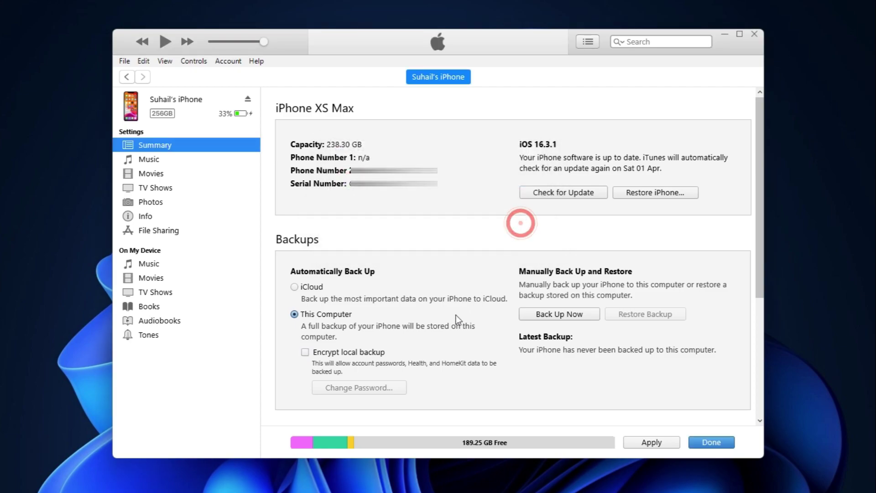
pyautogui.click(559, 316)
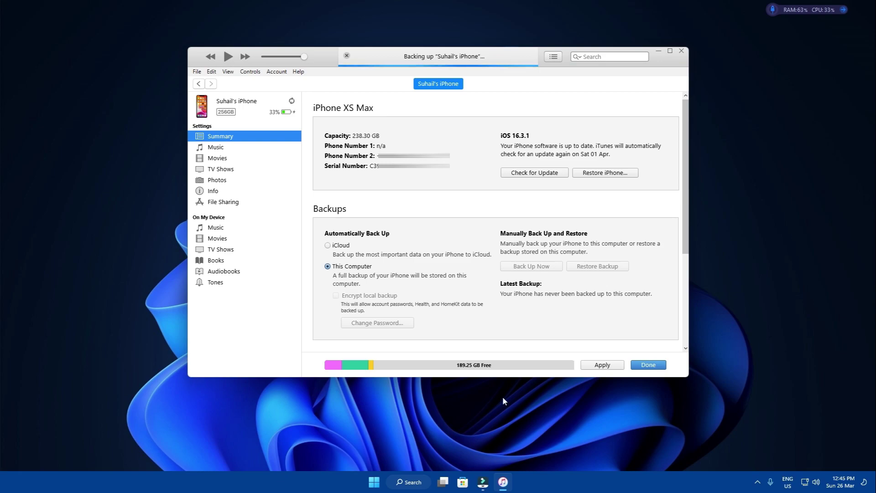
pyautogui.click(374, 481)
pyautogui.click(324, 219)
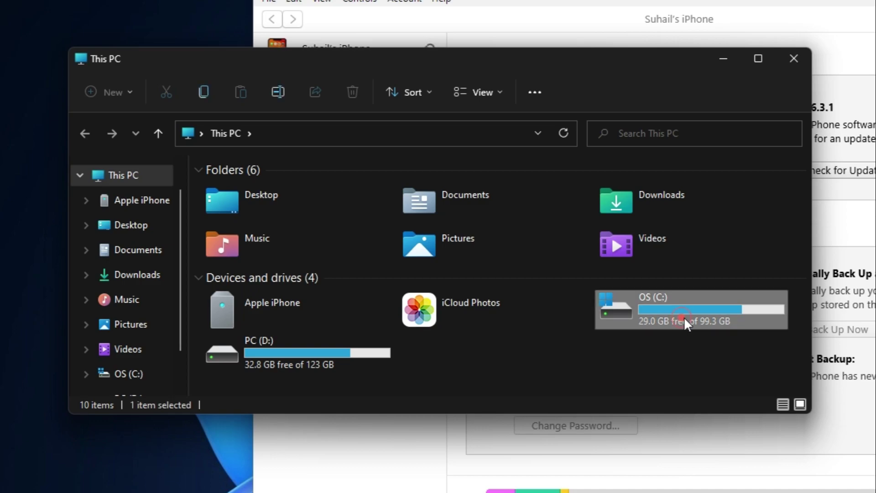
# Open C:\Users\(user folder)\Apple\MobileSync\Backup and the iPhone's device backup folder.
pyautogui.doubleClick(681, 316)
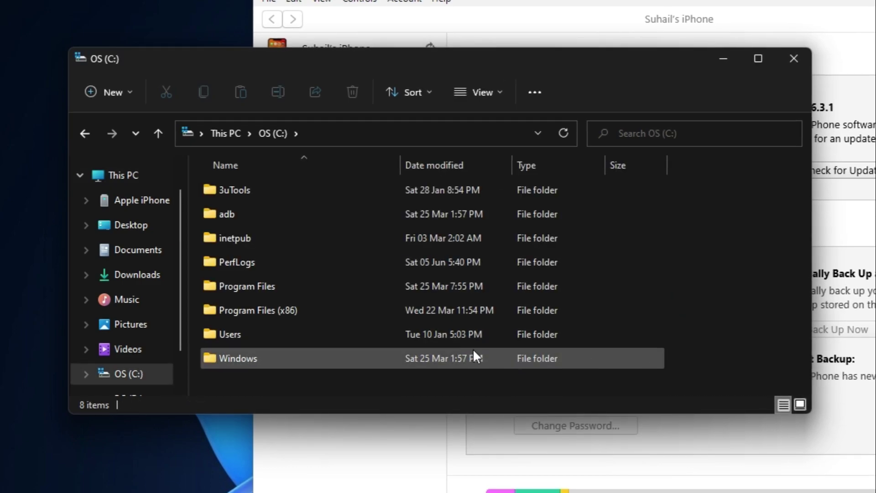
pyautogui.doubleClick(211, 333)
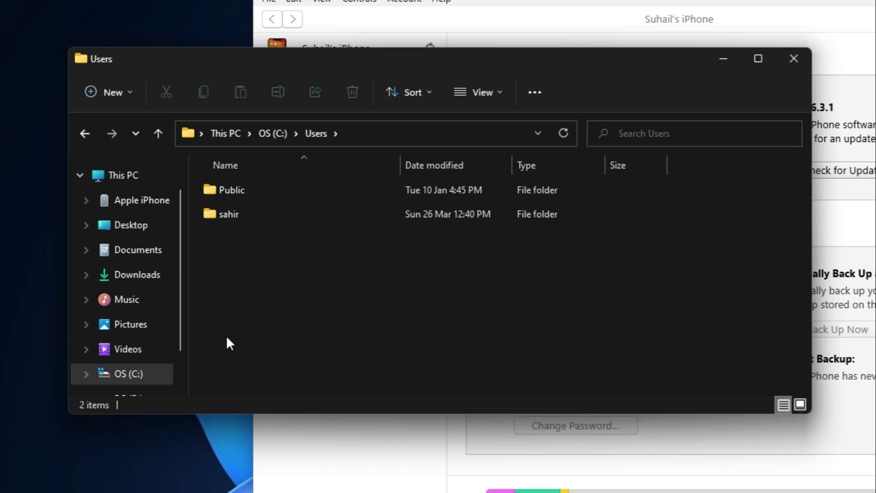
pyautogui.doubleClick(249, 216)
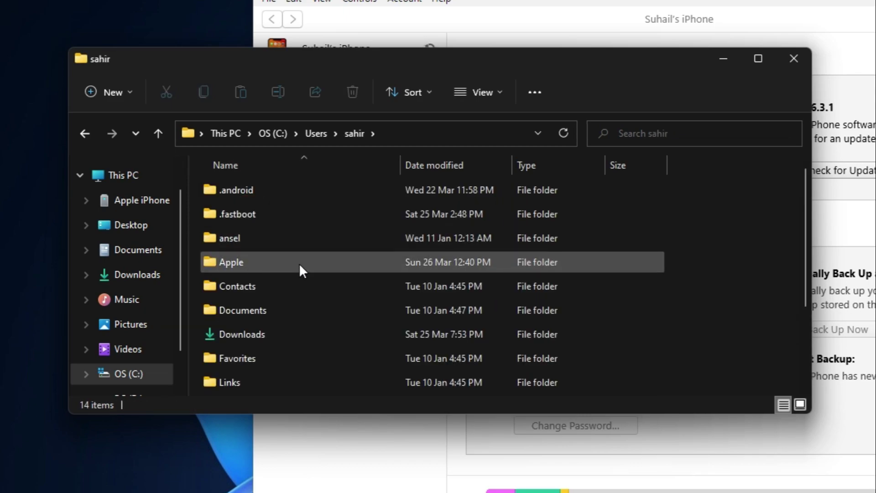
pyautogui.doubleClick(299, 263)
pyautogui.doubleClick(258, 197)
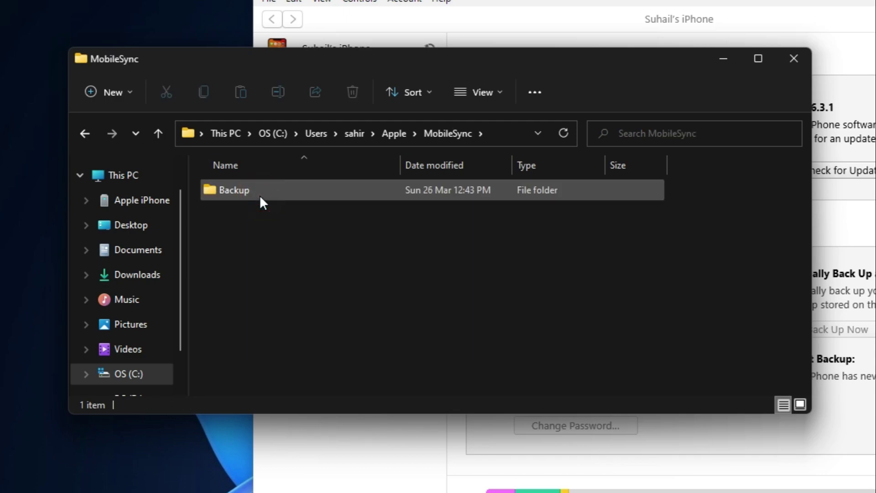
pyautogui.doubleClick(286, 193)
pyautogui.doubleClick(287, 192)
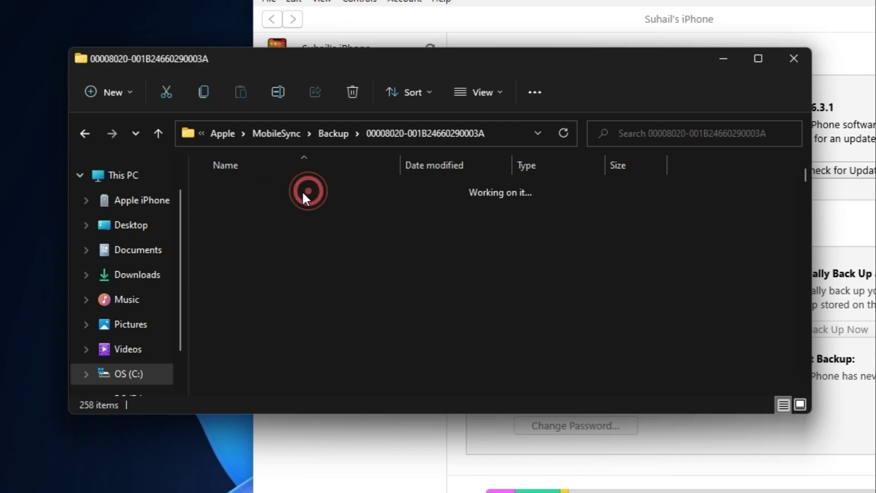
# Maximize the window, browse the 258 backup items, then close File Explorer.
pyautogui.scroll(-14, 566, 260)
pyautogui.scroll(-3, 566, 263)
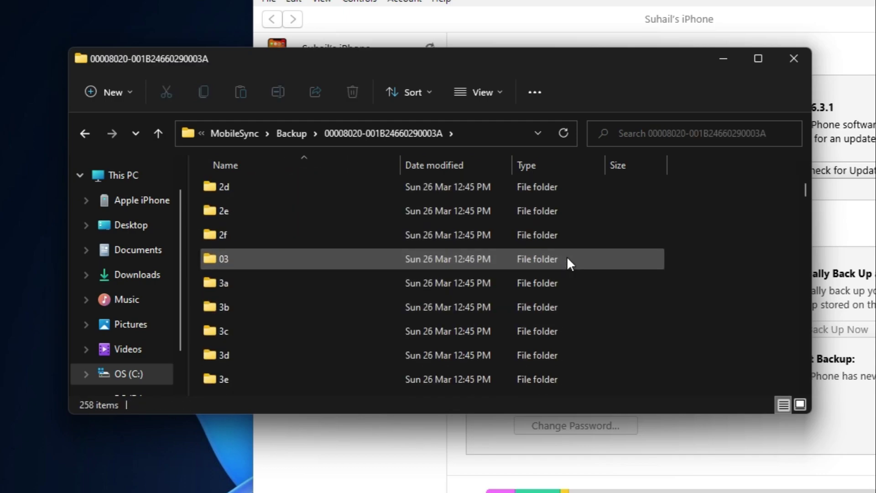
pyautogui.click(759, 59)
pyautogui.scroll(-5, 477, 171)
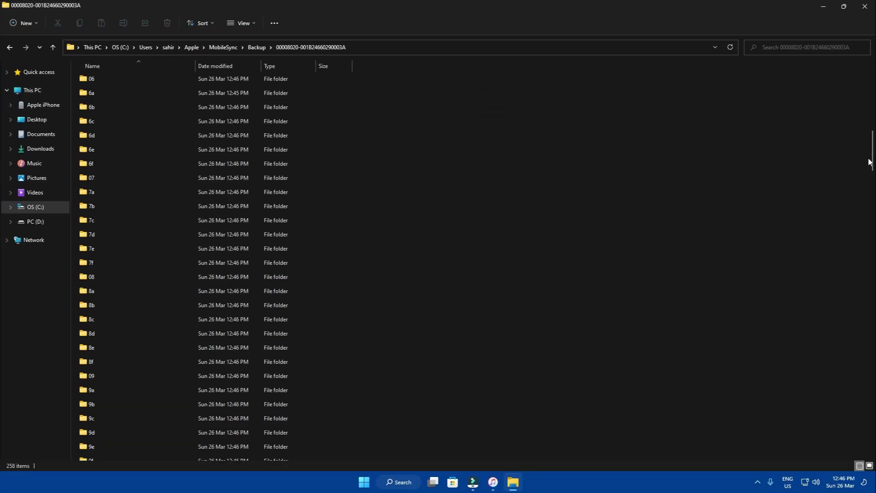
pyautogui.moveTo(868, 136); pyautogui.dragTo(869, 63)
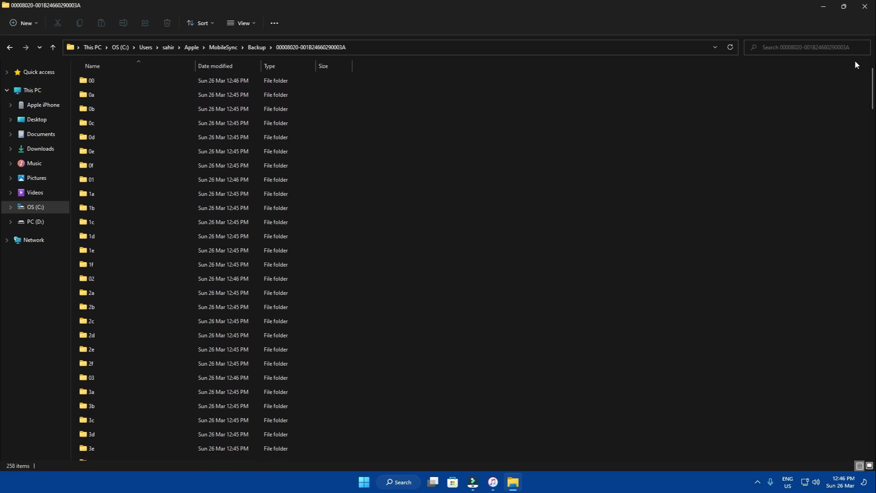
pyautogui.click(866, 7)
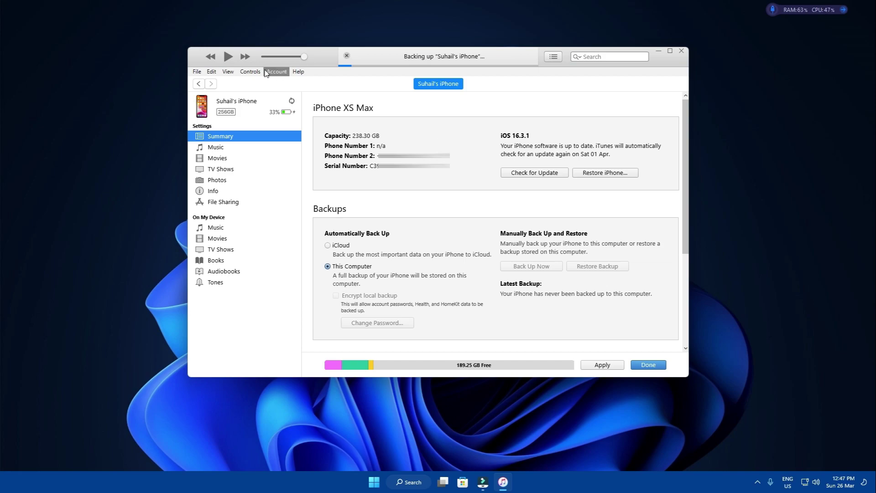
pyautogui.click(211, 72)
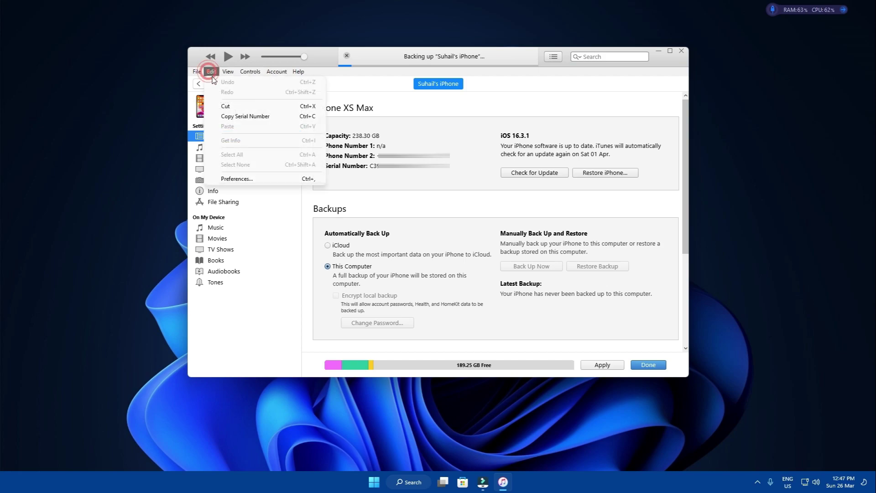
pyautogui.click(239, 179)
pyautogui.click(511, 118)
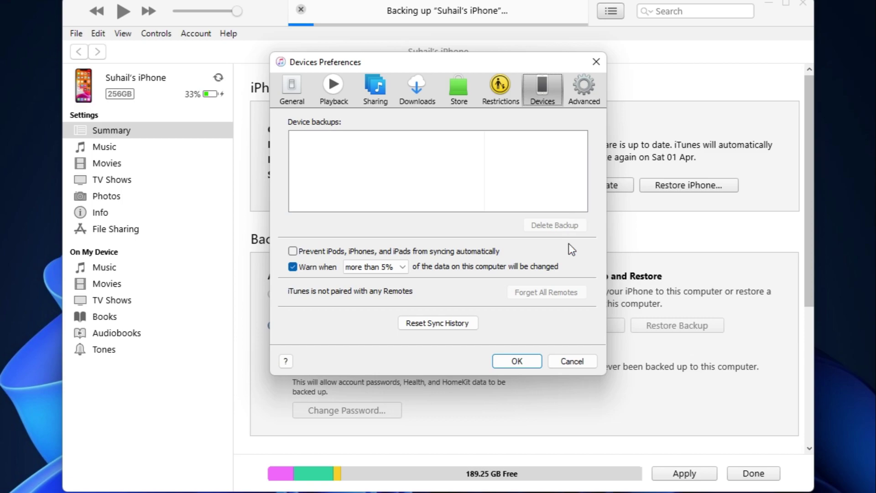
pyautogui.click(505, 361)
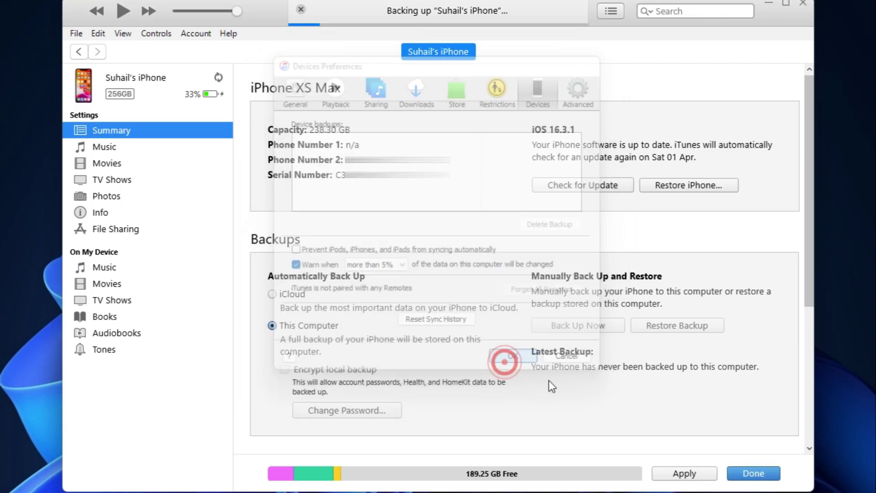